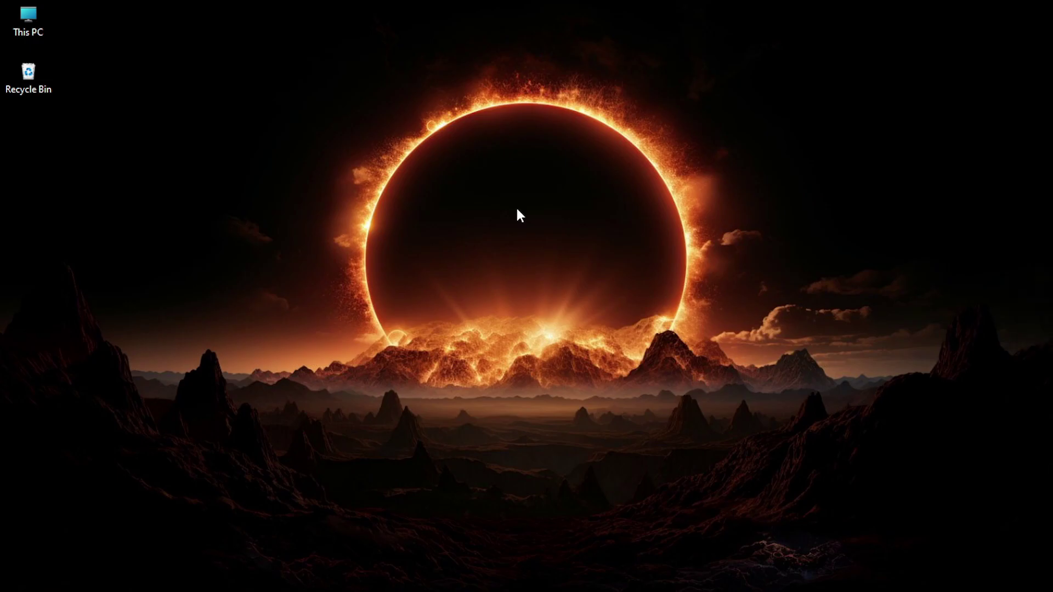
right_click(518, 211)
left_click(530, 280)
right_click(465, 164)
left_click(504, 223)
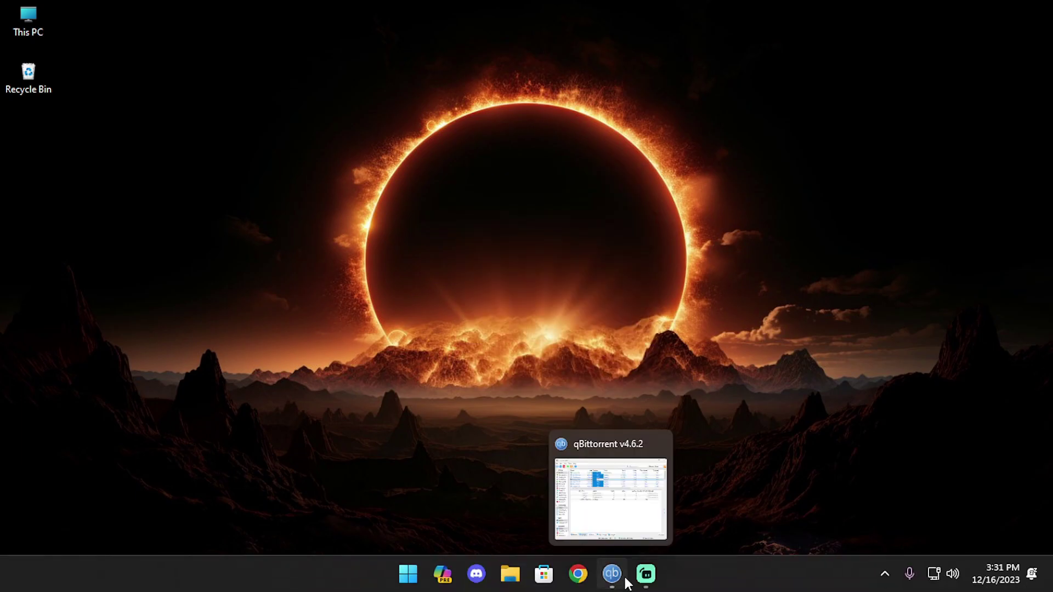
- Switch to qBittorrent, select the Red Dead torrent with missing files, and maximize the window
left_click(625, 581)
scroll(481, 211, "down", 1)
left_click(481, 212)
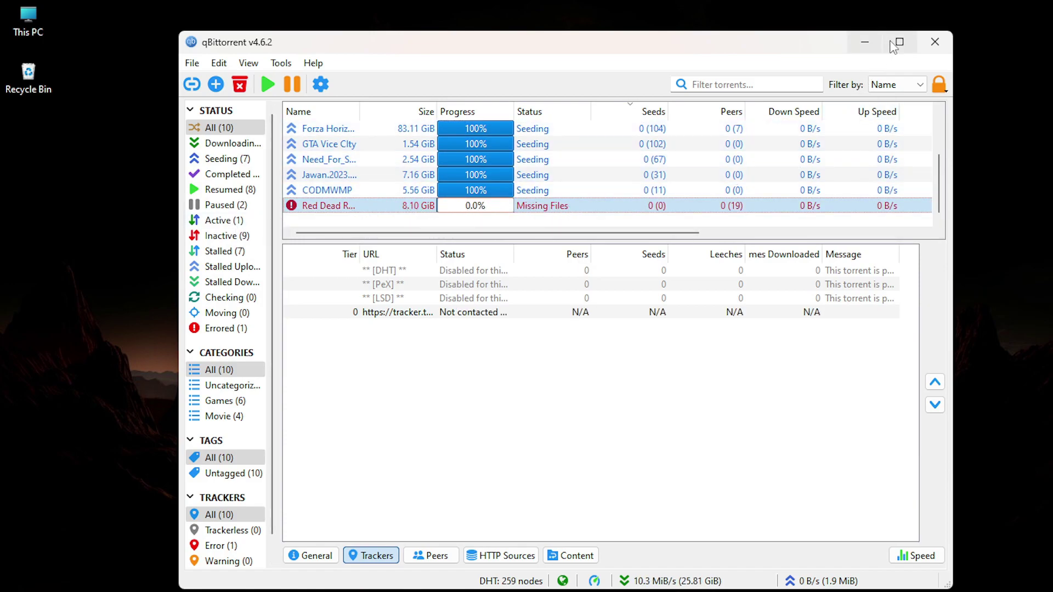
key("super+Up")
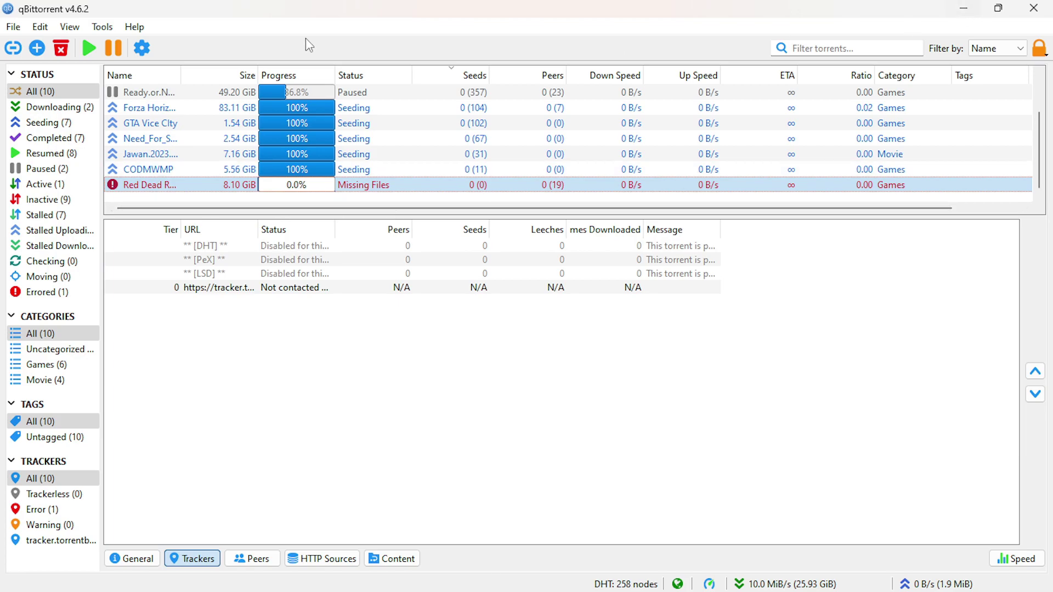
- Enable fetching RSS feeds in the options, with auto downloading of RSS torrents on, and save the settings
left_click(143, 50)
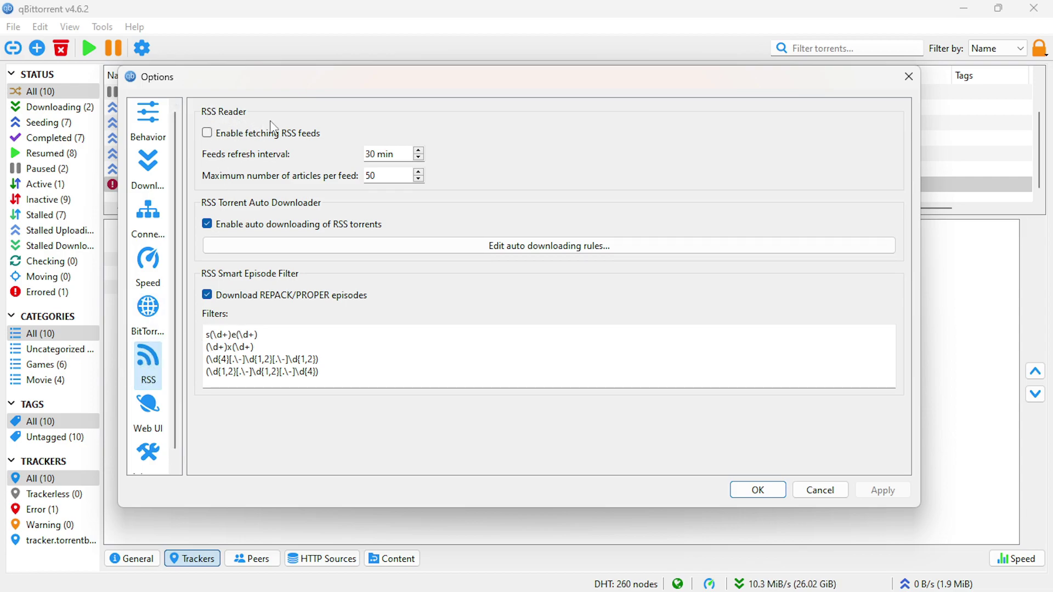
left_click(211, 133)
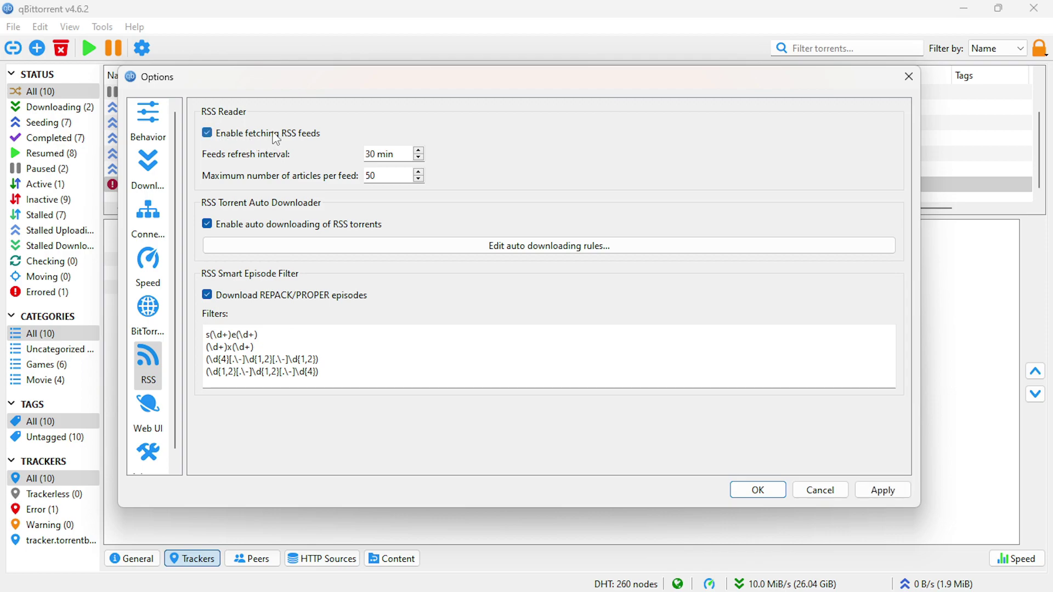
left_click(236, 226)
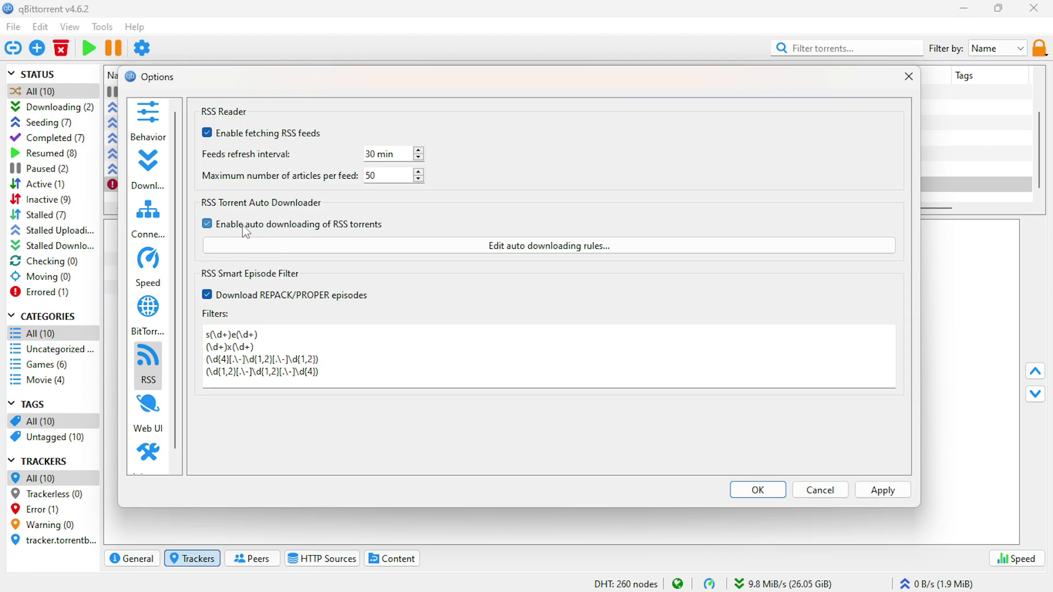
left_click(281, 229)
left_click(895, 494)
left_click(759, 490)
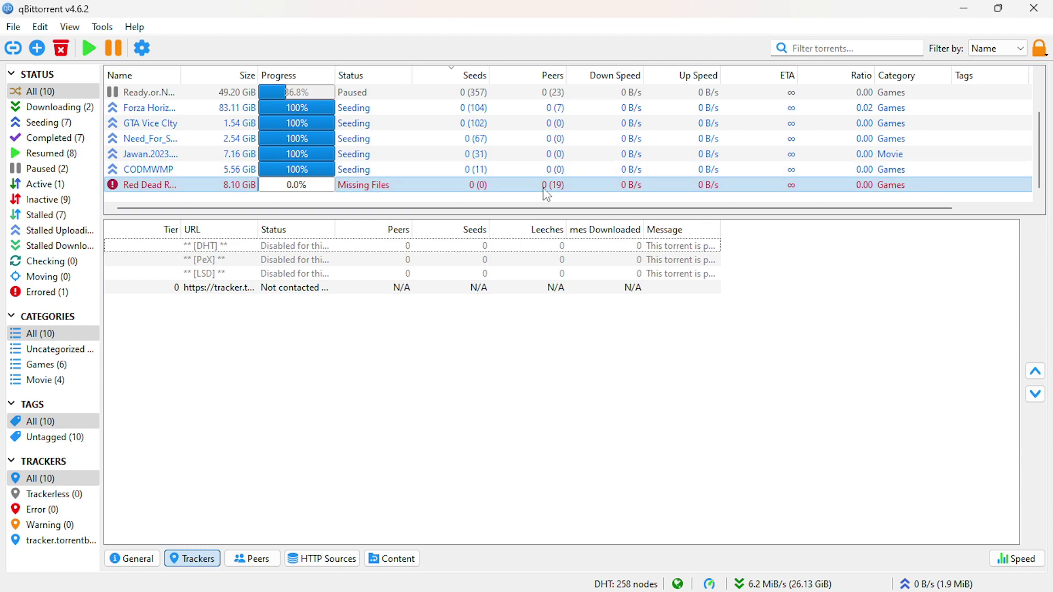
- Quit qBittorrent completely so it no longer runs in the background, and start it again
left_click(886, 572)
right_click(916, 527)
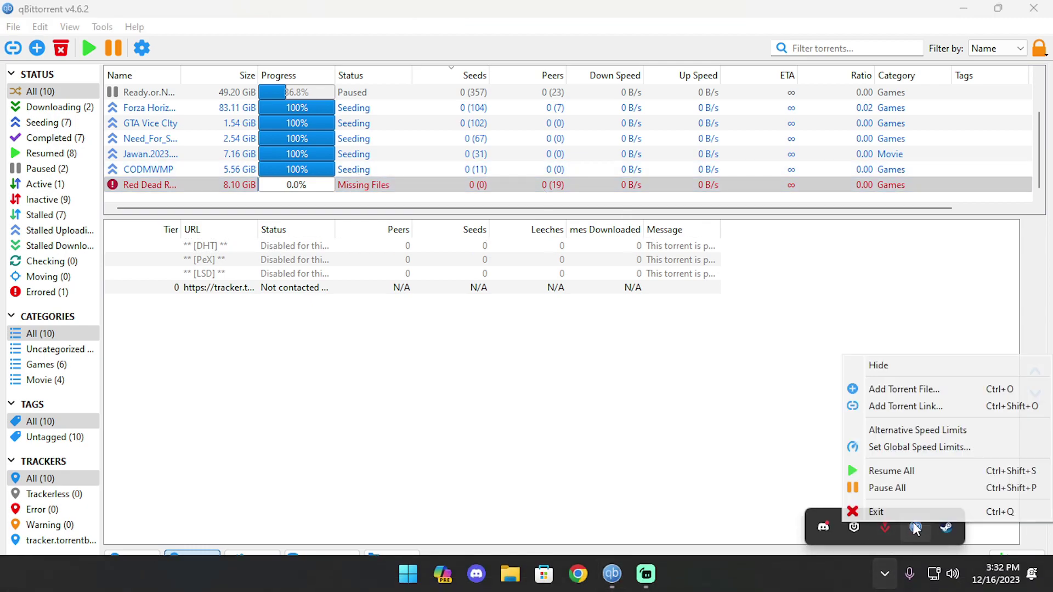
left_click(874, 510)
right_click(443, 118)
left_click(485, 189)
key("super")
type("qbittorrent")
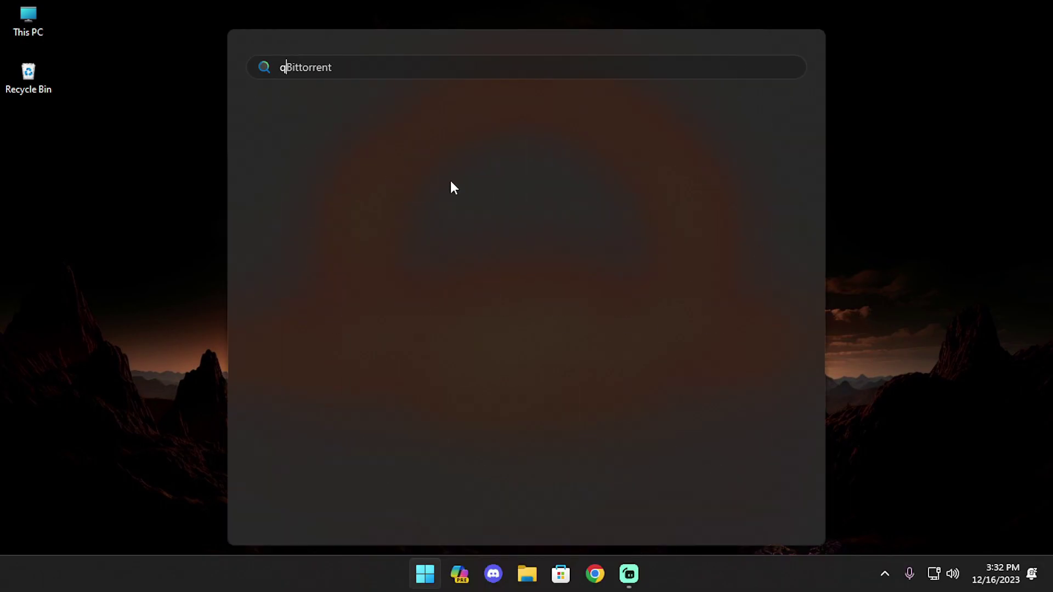
left_click(340, 177)
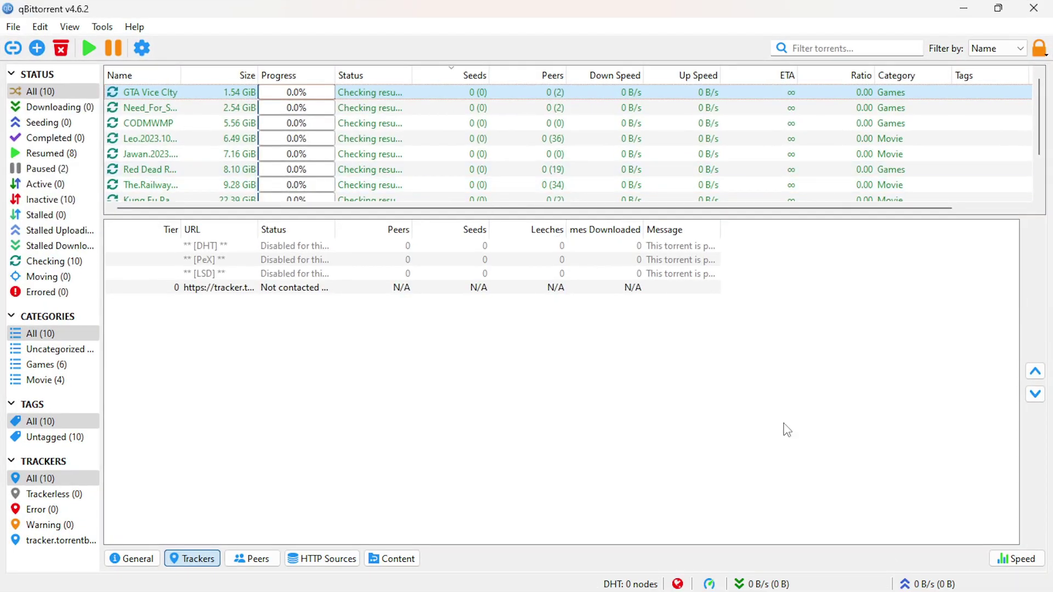
- Try to resume the Red Dead torrent that has the Missing Files status
scroll(379, 159, "down", 1)
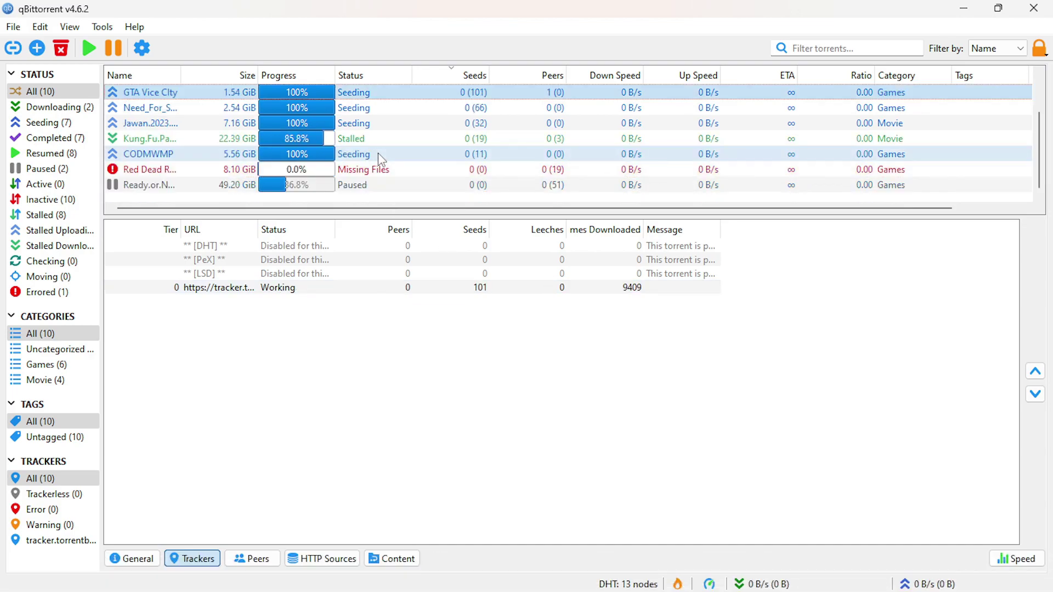
left_click(384, 170)
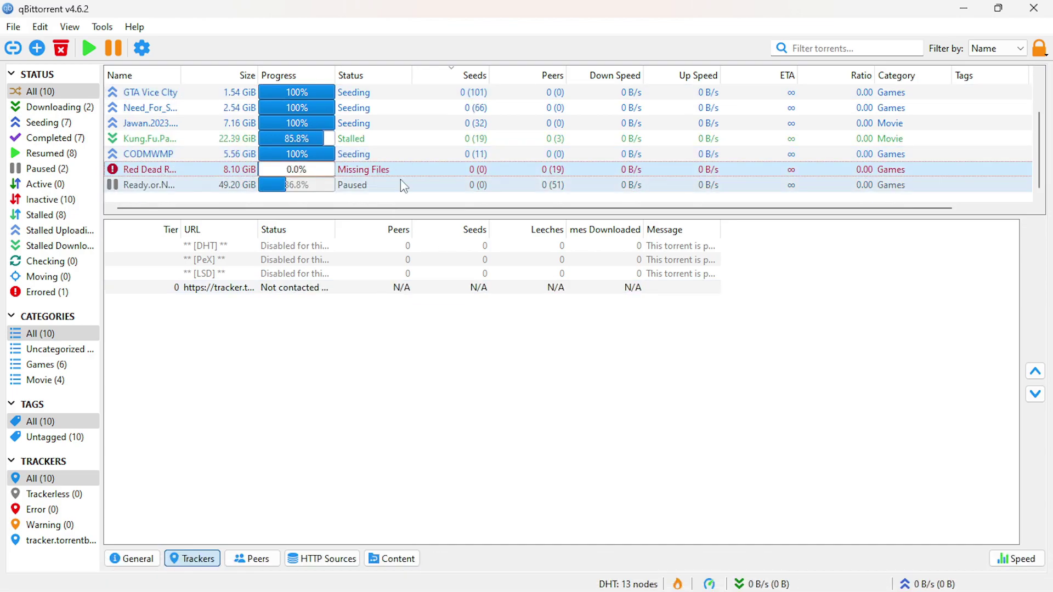
double_click(336, 173)
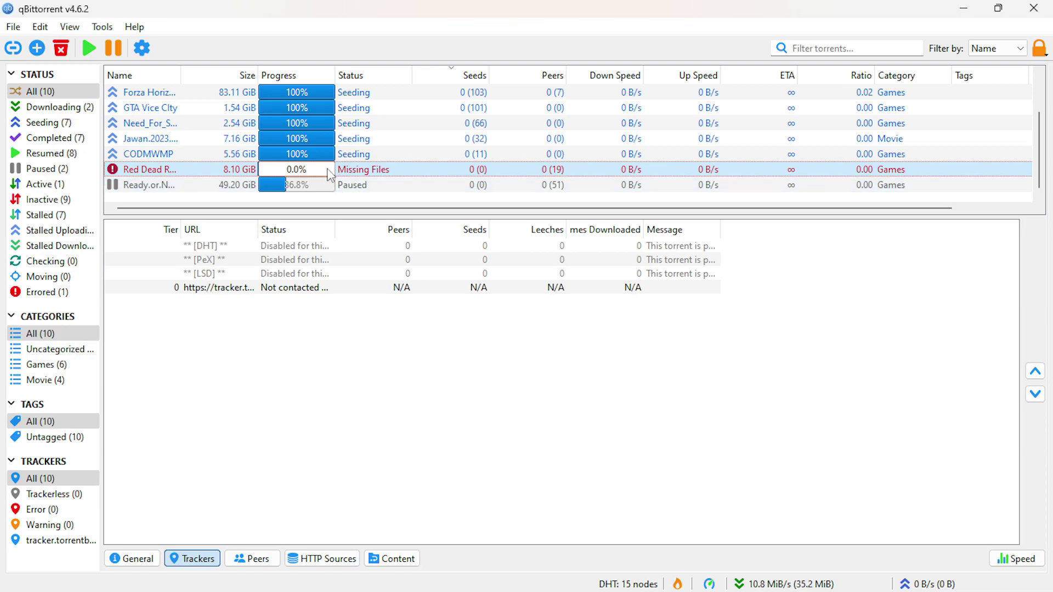
right_click(166, 171)
left_click(202, 179)
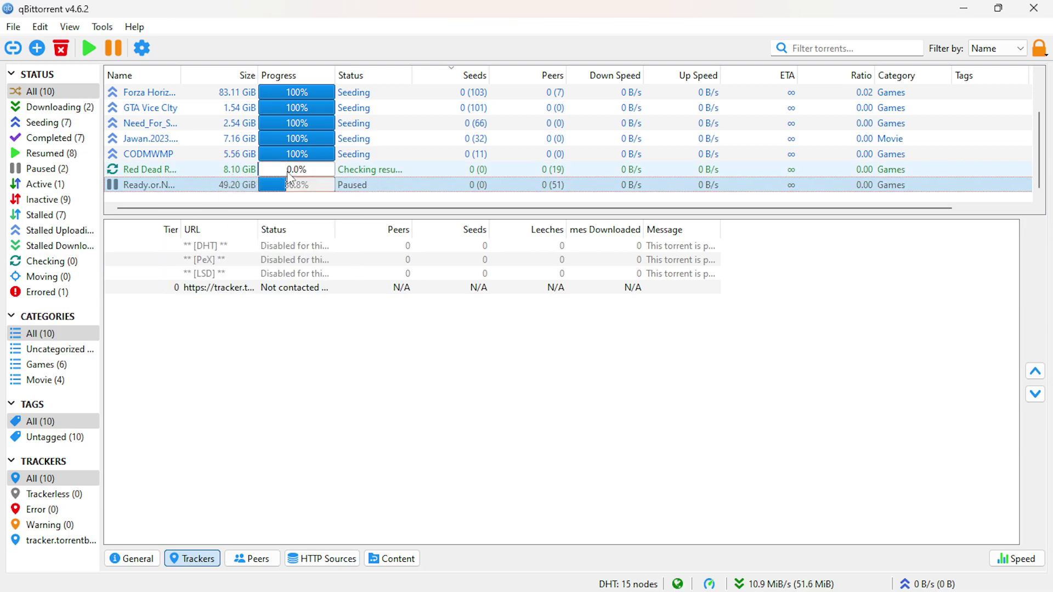
left_click(355, 170)
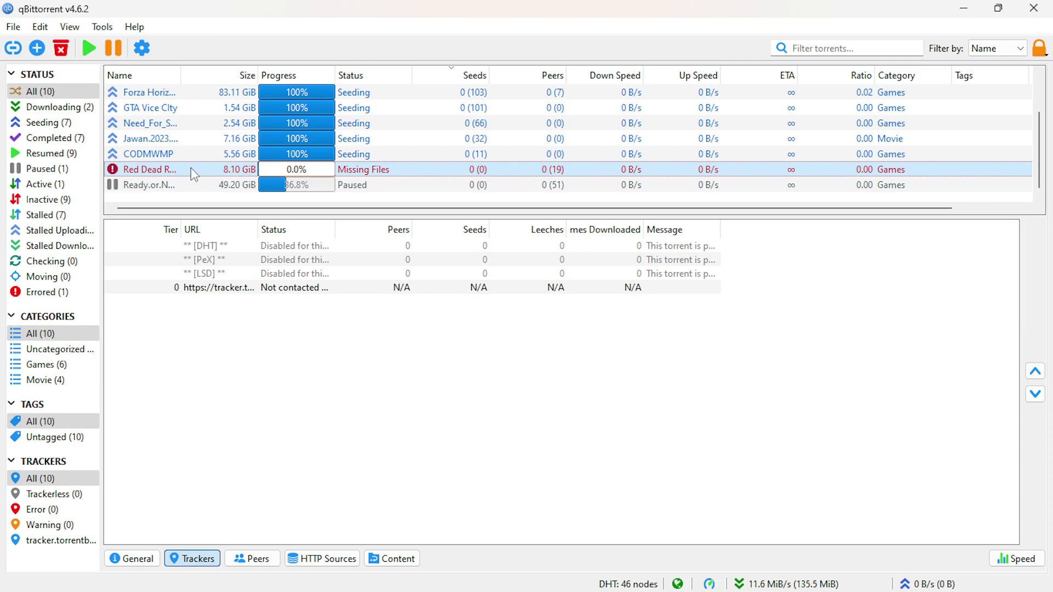
- Set the Red Dead torrent's save location to the "Red Dead Redemption [FitGirl Repack]" folder and force a recheck of its files
right_click(363, 171)
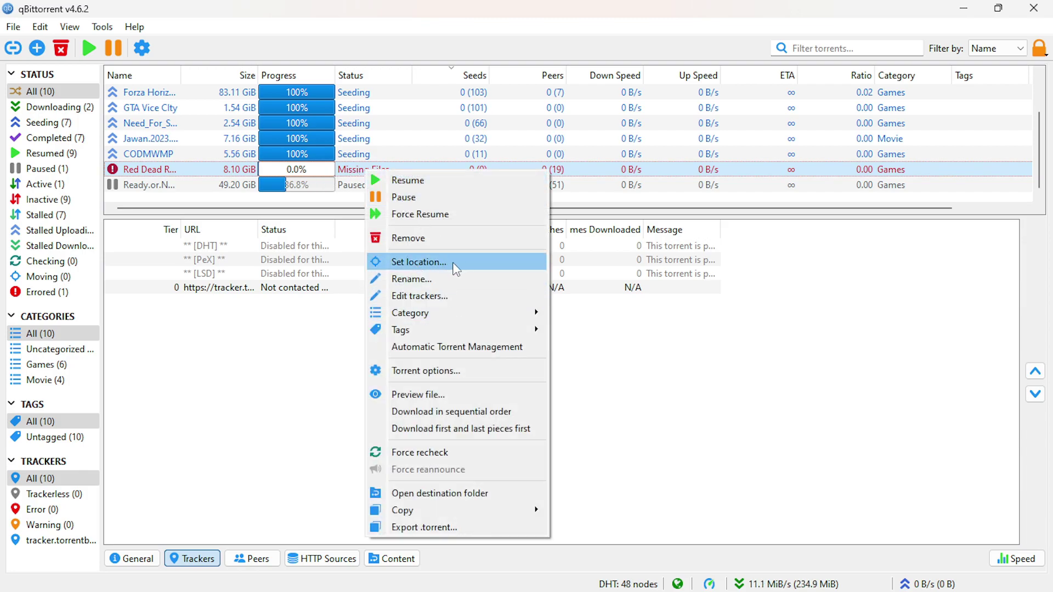
left_click(419, 262)
left_click(198, 143)
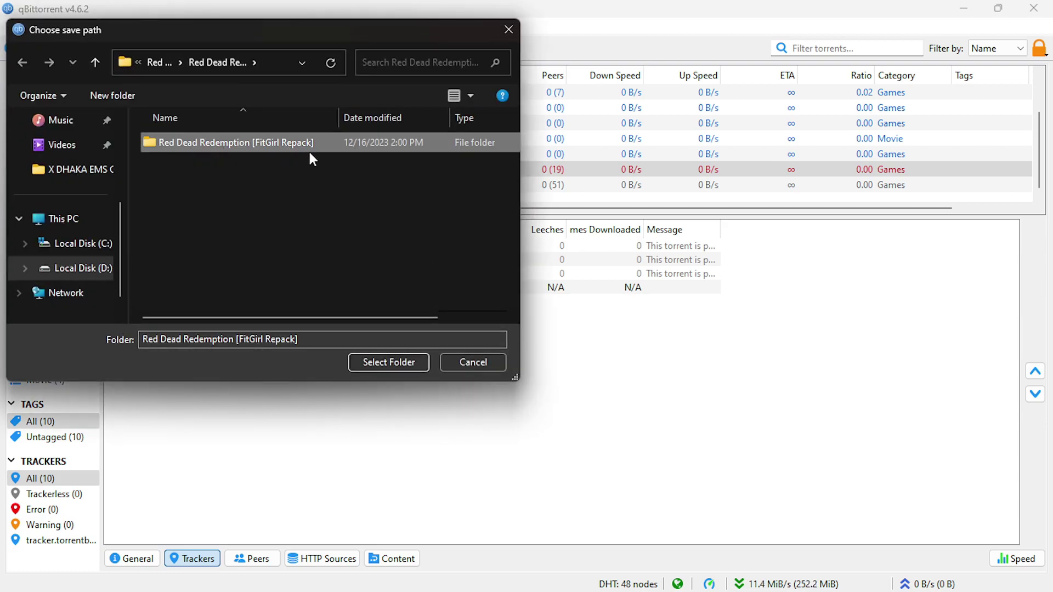
left_click_drag(378, 46, 410, 210)
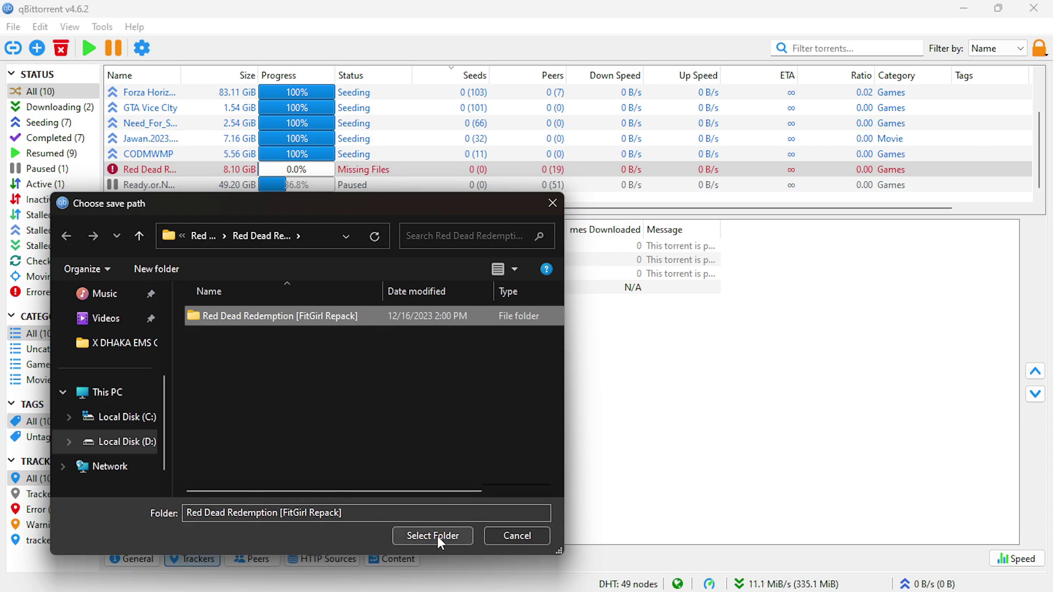
left_click(437, 536)
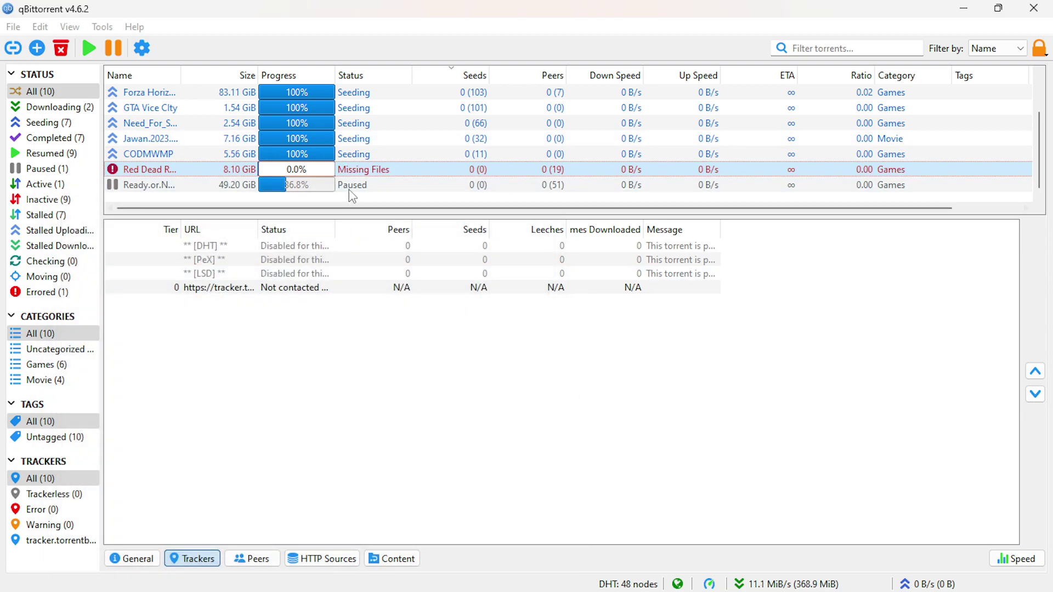
right_click(301, 170)
left_click(356, 412)
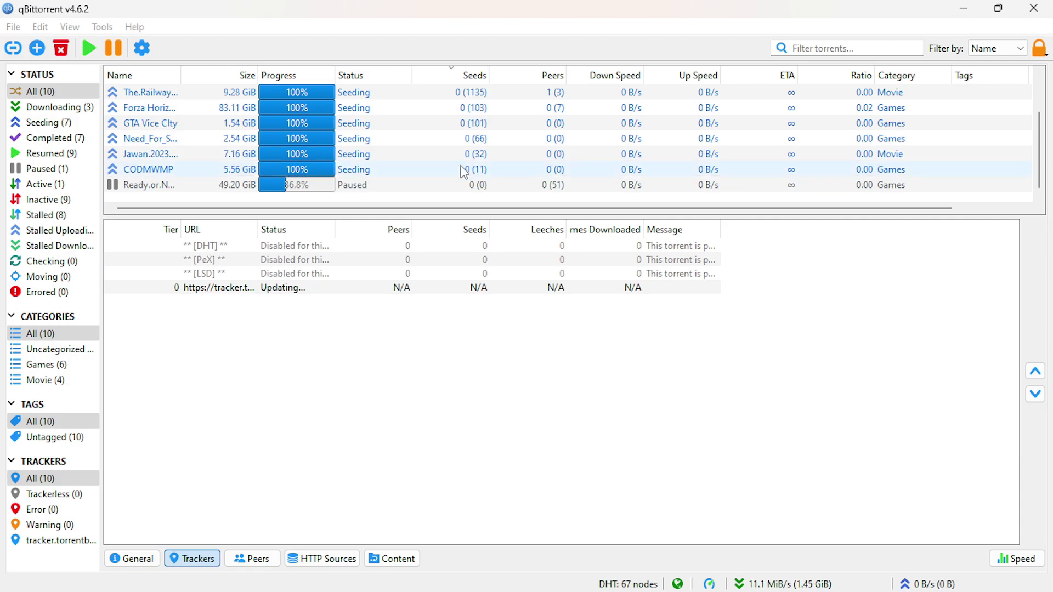
- Pause the partly downloaded Kung Fu Panda torrent and check the torrent list
scroll(391, 137, "up", 1)
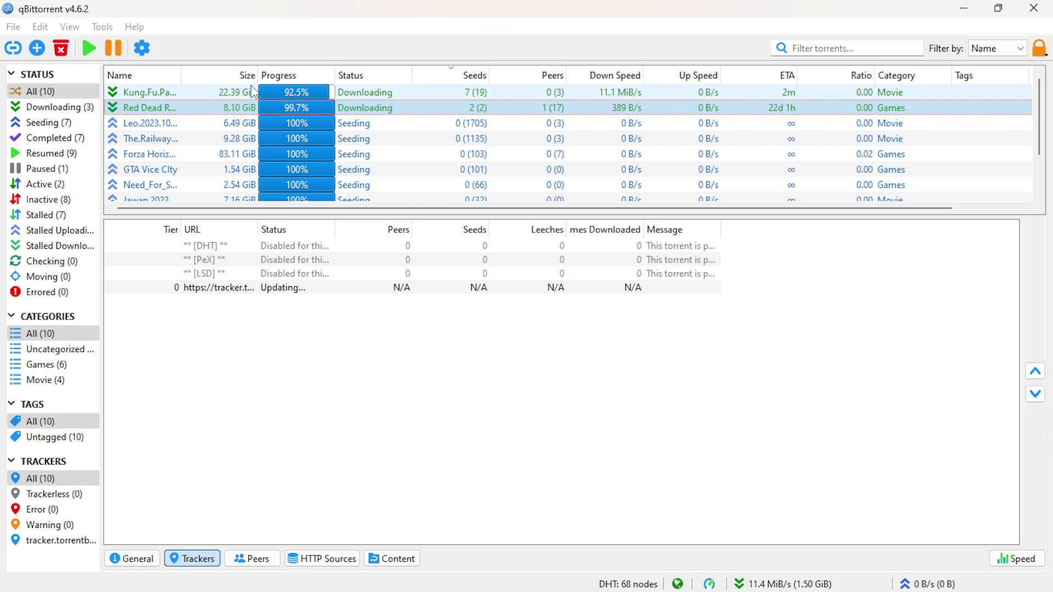
left_click(165, 95)
key("ctrl+p")
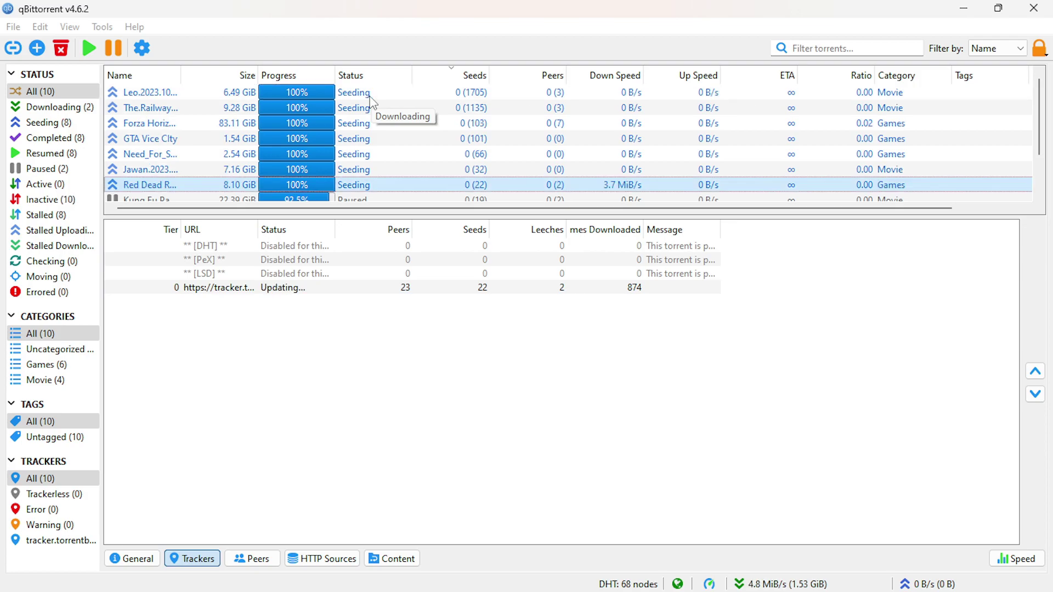
scroll(384, 123, "down", 1)
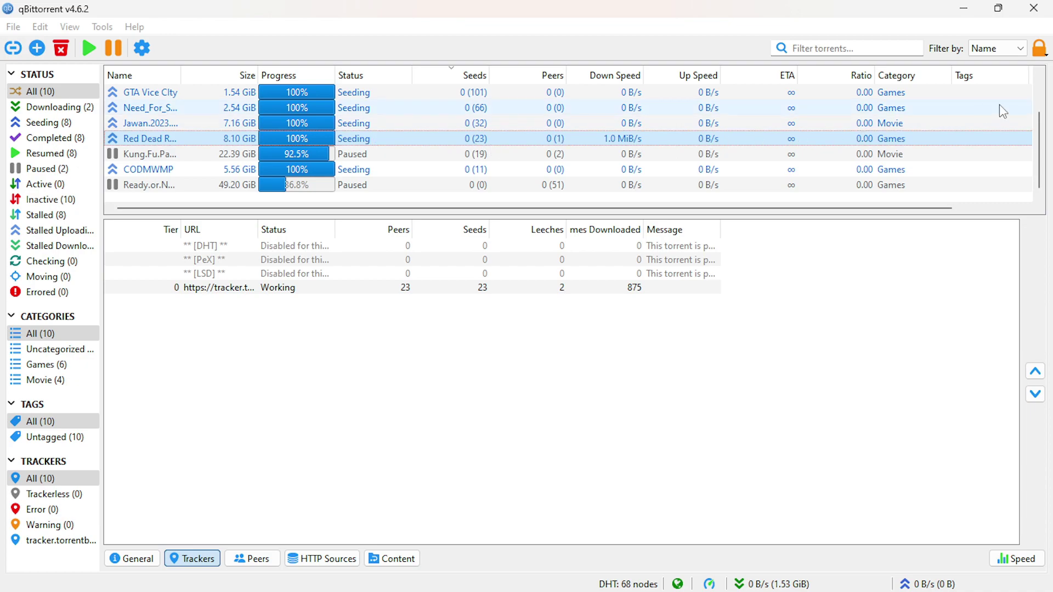
- Close the qBittorrent window and return to the desktop
left_click(1033, 9)
right_click(532, 129)
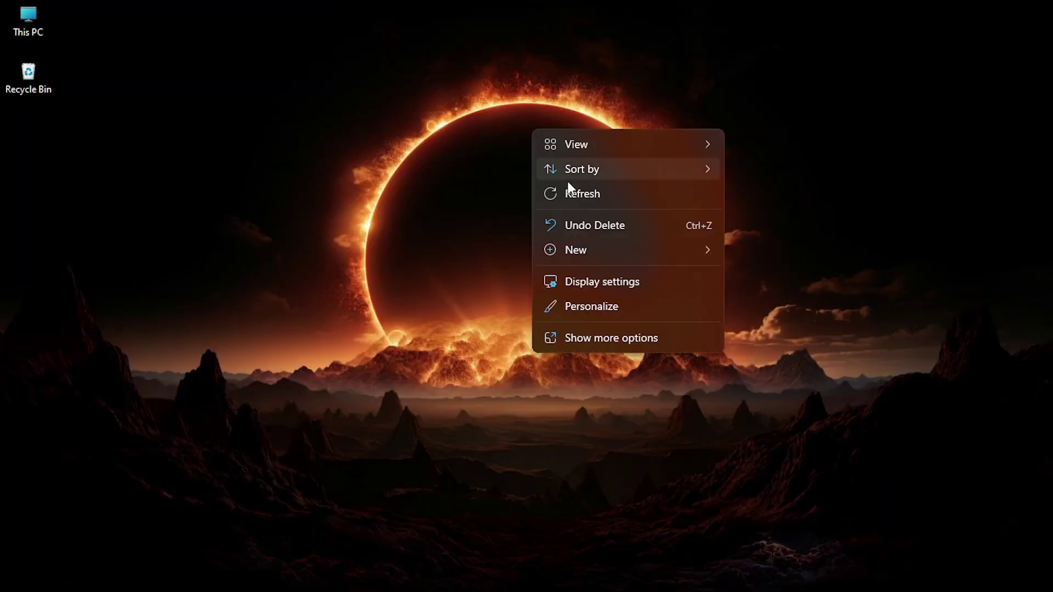